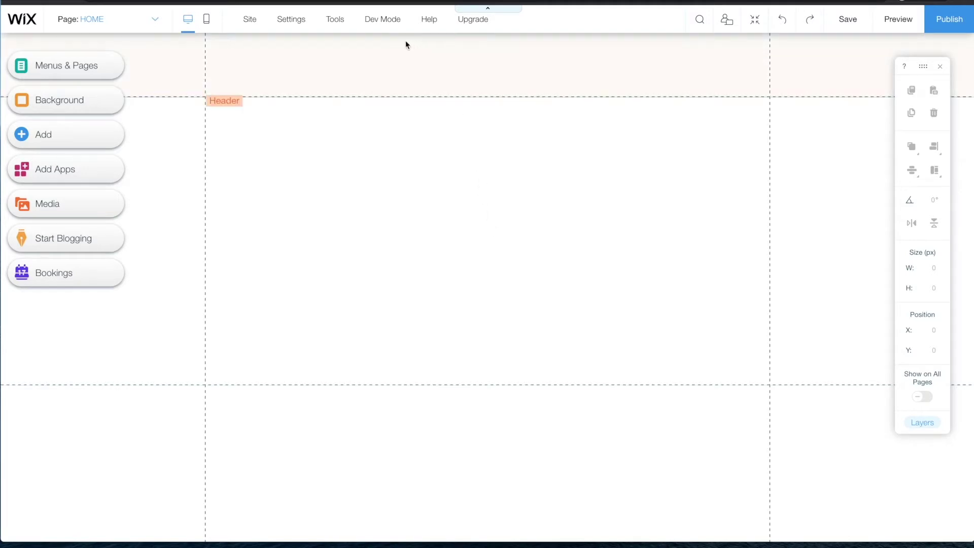
Turn on Velo Dev Mode and open the Content Manager.
mouse_move(381, 21)
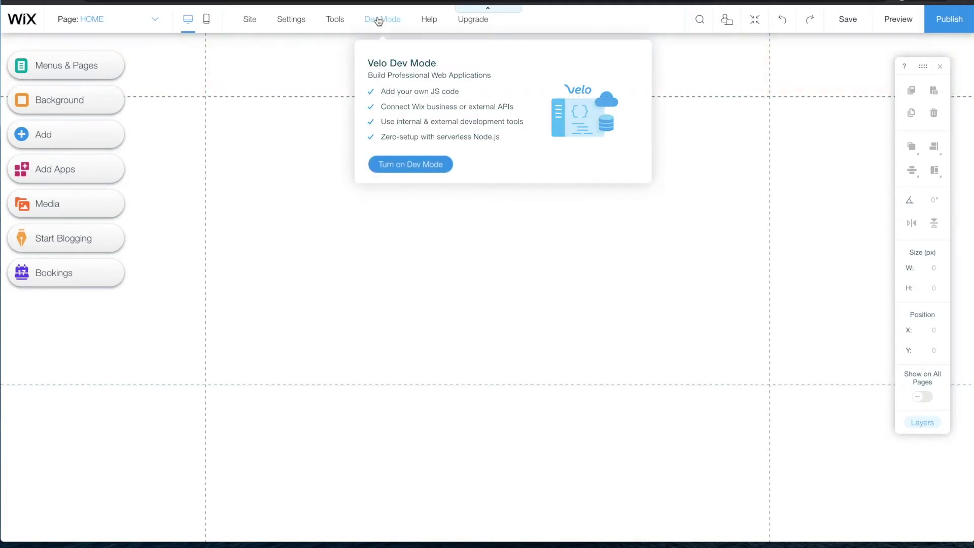
left_click(407, 166)
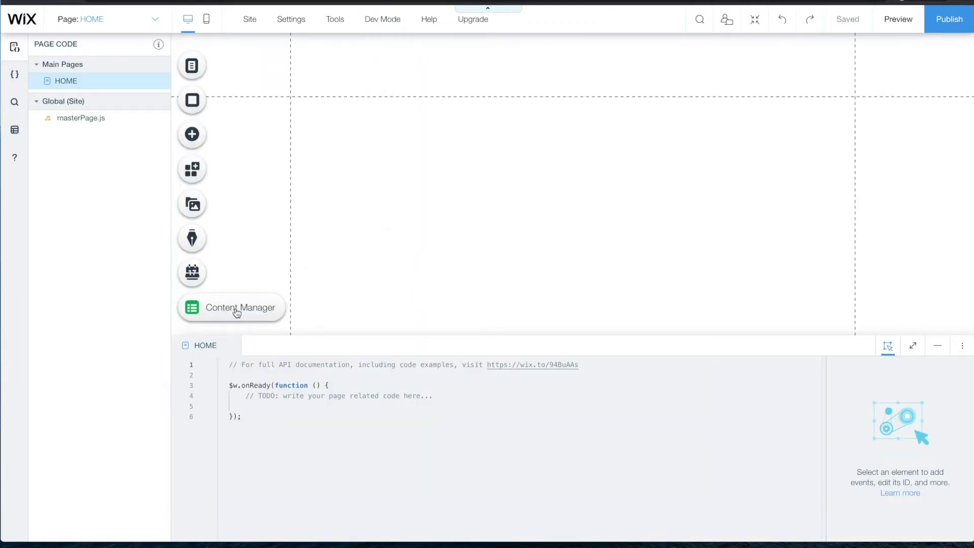
left_click(236, 311)
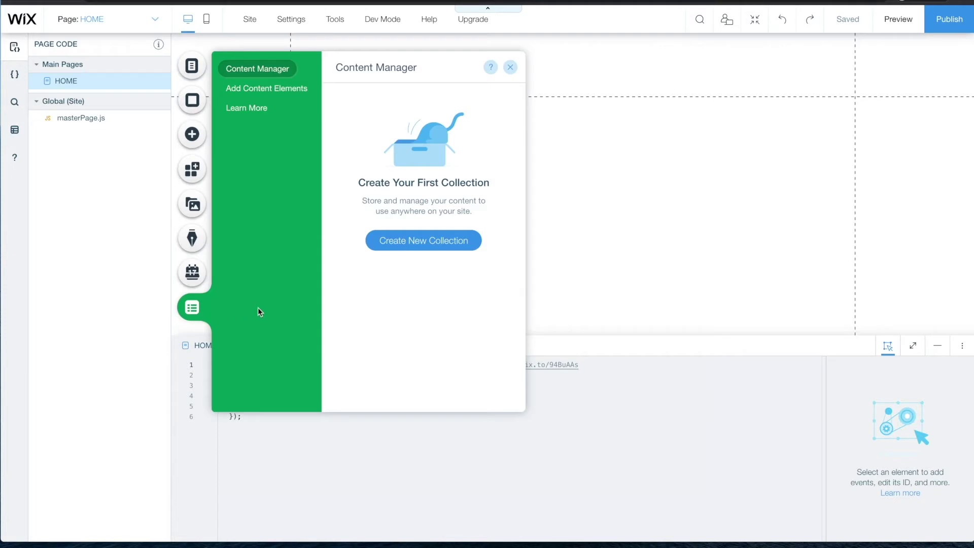
Create a new collection from a blank template named 'Desserts'.
left_click(422, 241)
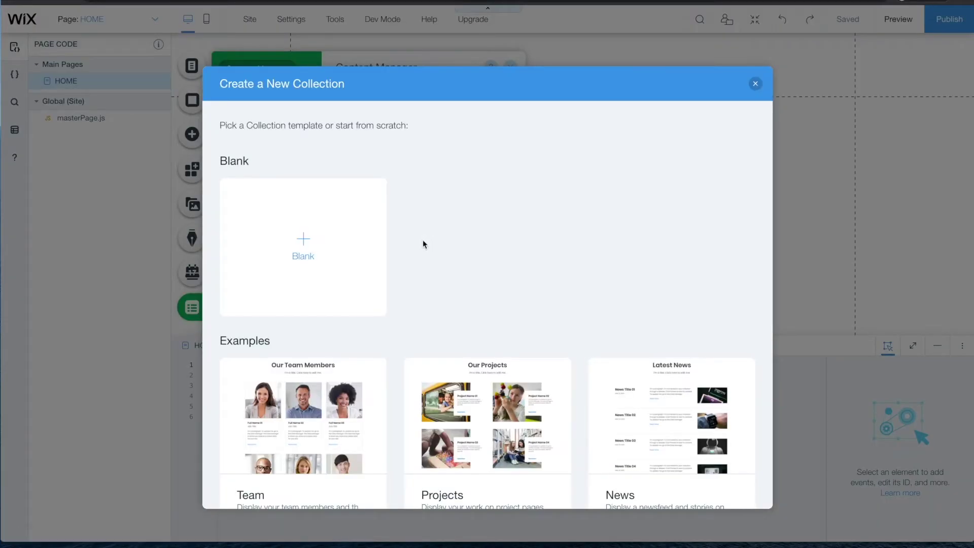
left_click(304, 243)
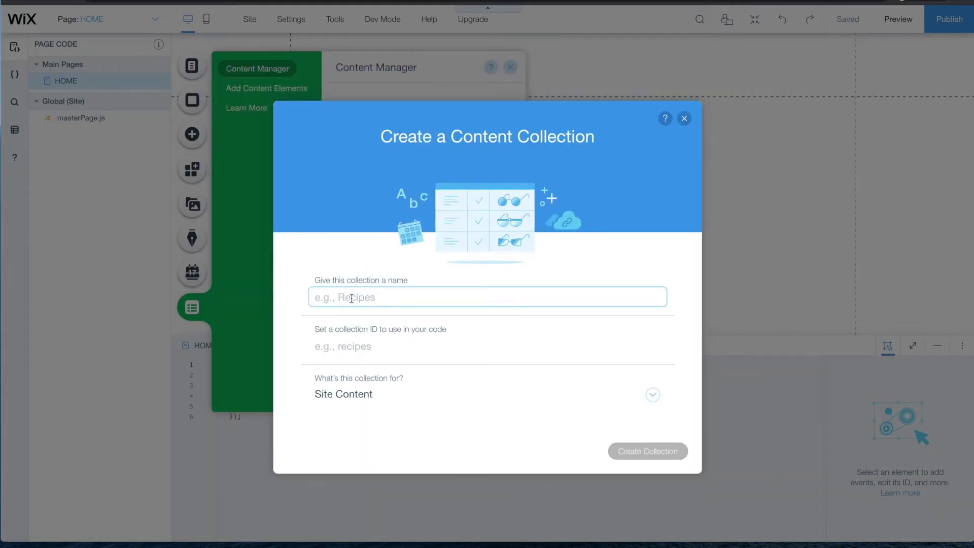
type("Desserts")
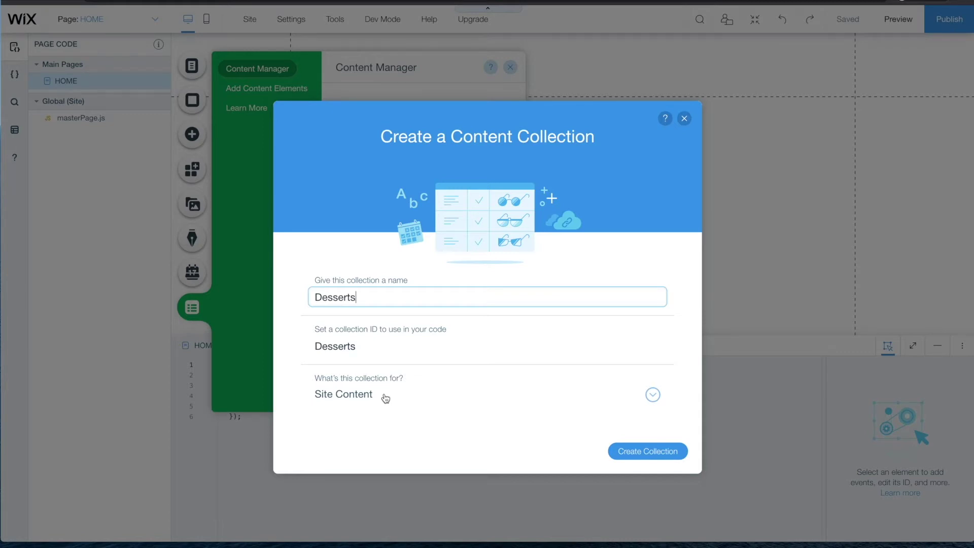
left_click(643, 455)
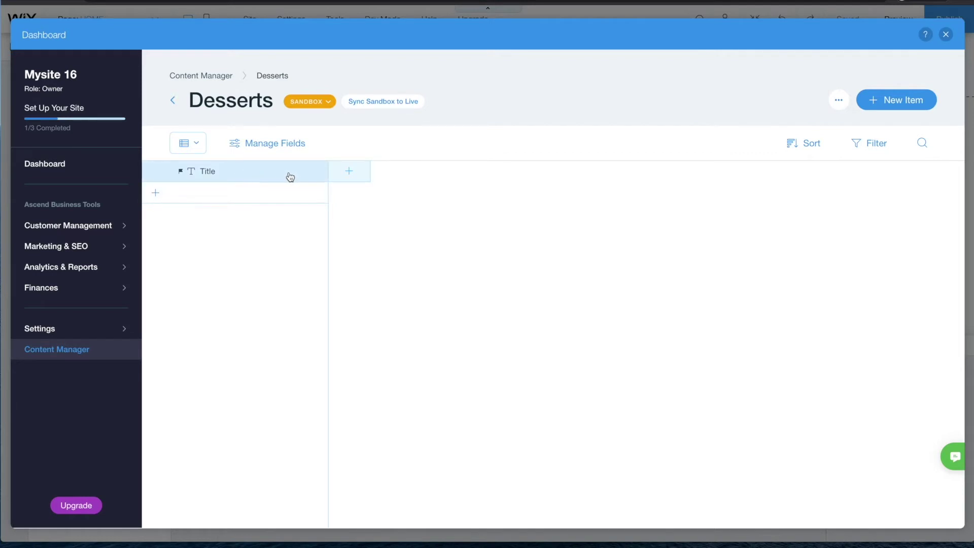
Add an 'Image' field of Image type to the Desserts collection.
left_click(351, 174)
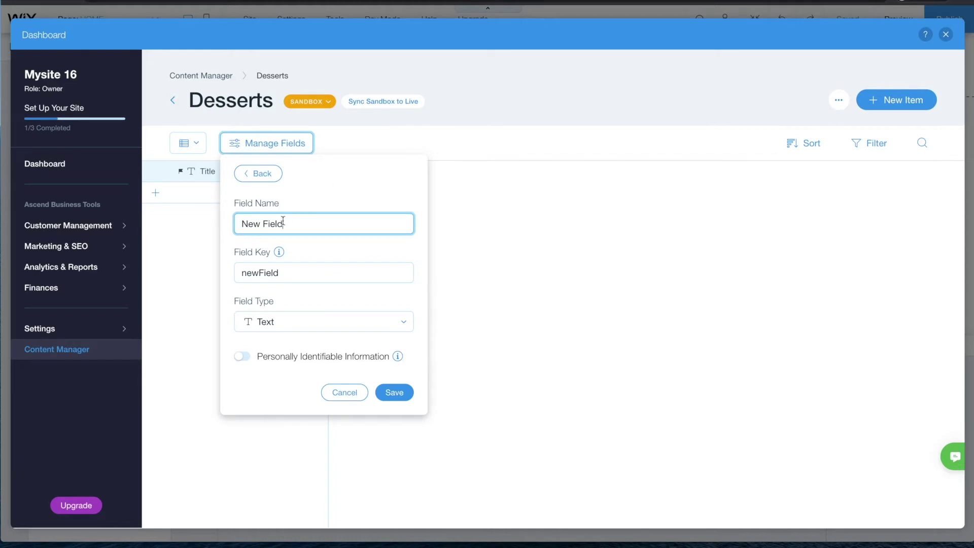
left_click_drag(289, 224, 236, 224)
type("Image")
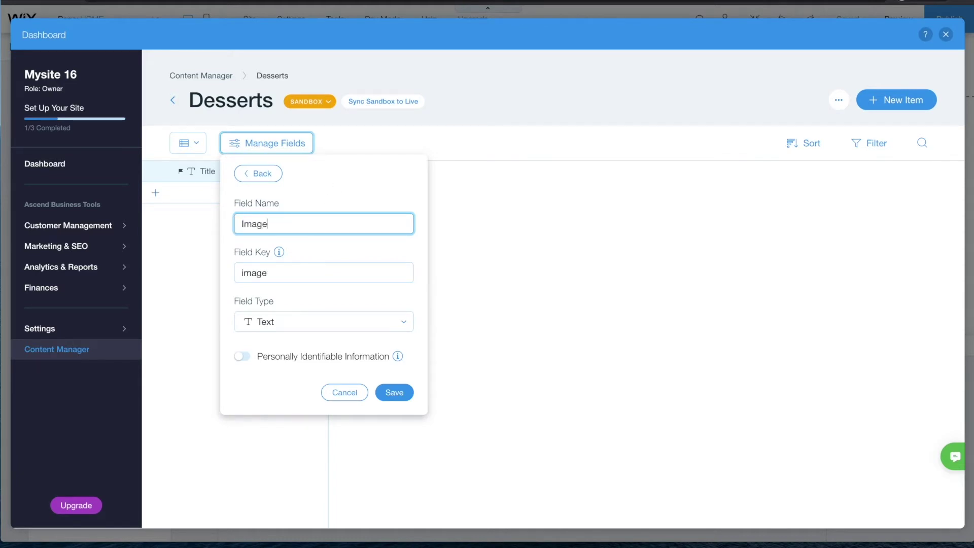
left_click(303, 325)
left_click(297, 364)
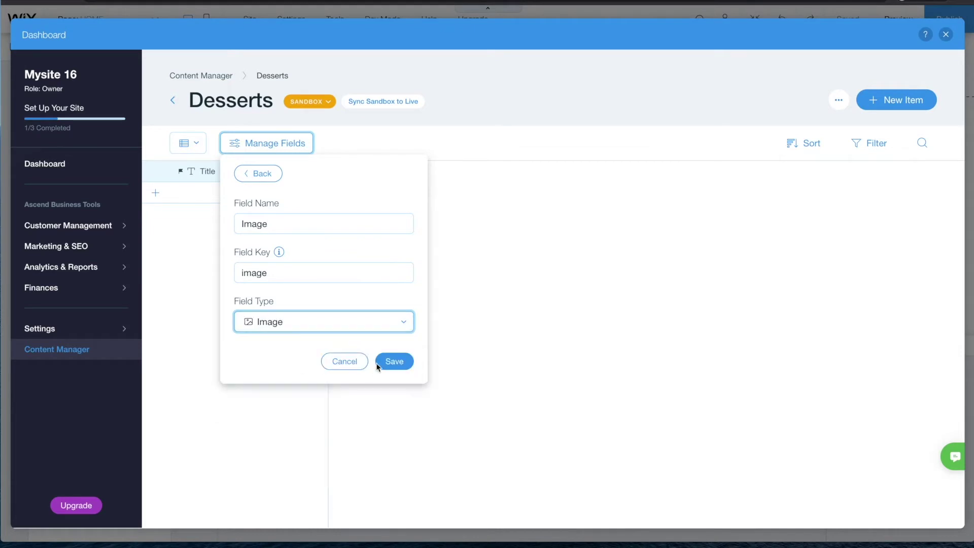
left_click(378, 364)
Add a 'Main Ingredient' text field and close the field list.
left_click(262, 343)
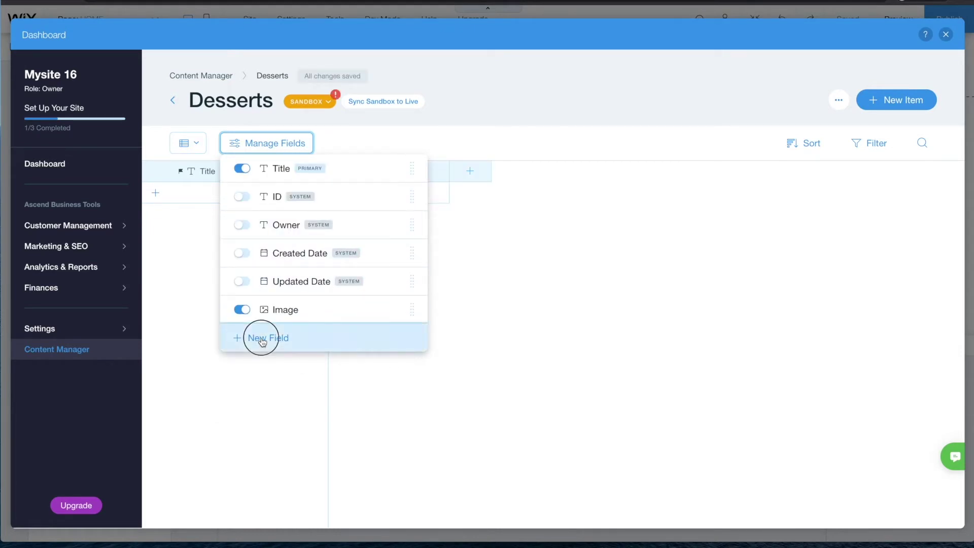
left_click_drag(282, 222, 237, 223)
type("M")
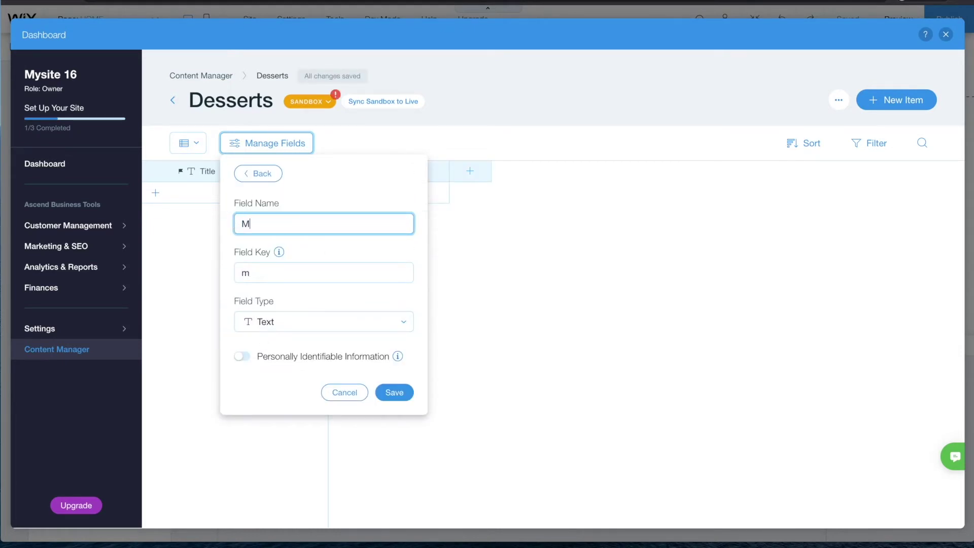
type("ain Ingredie")
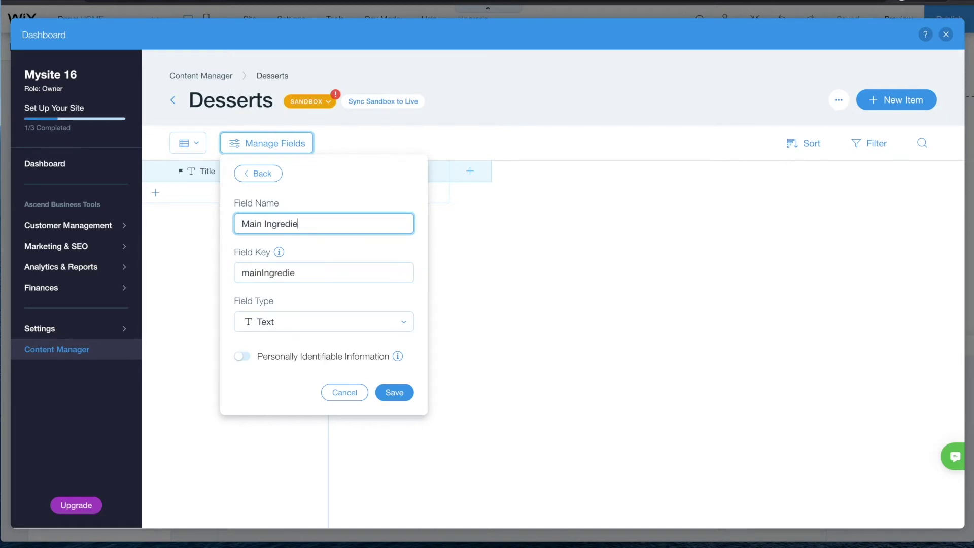
type("nt")
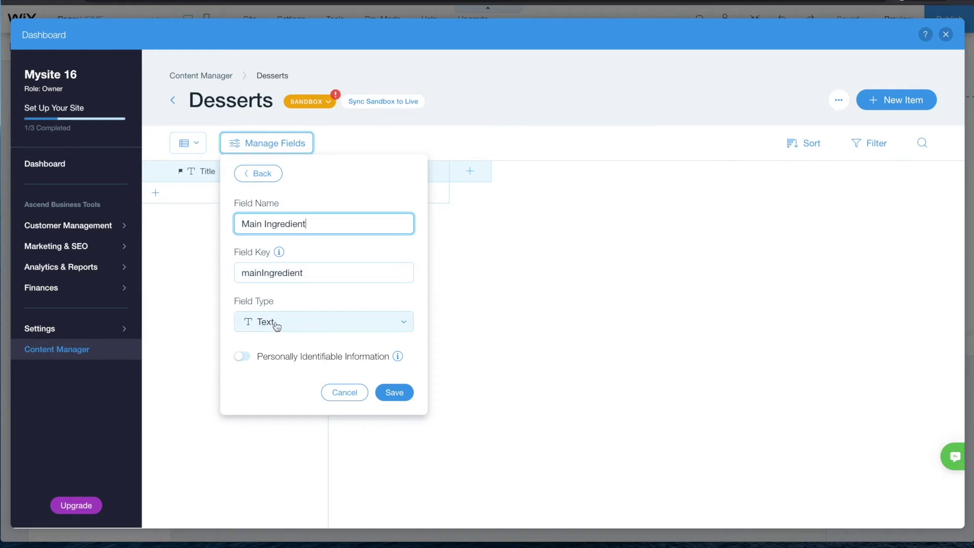
left_click(394, 393)
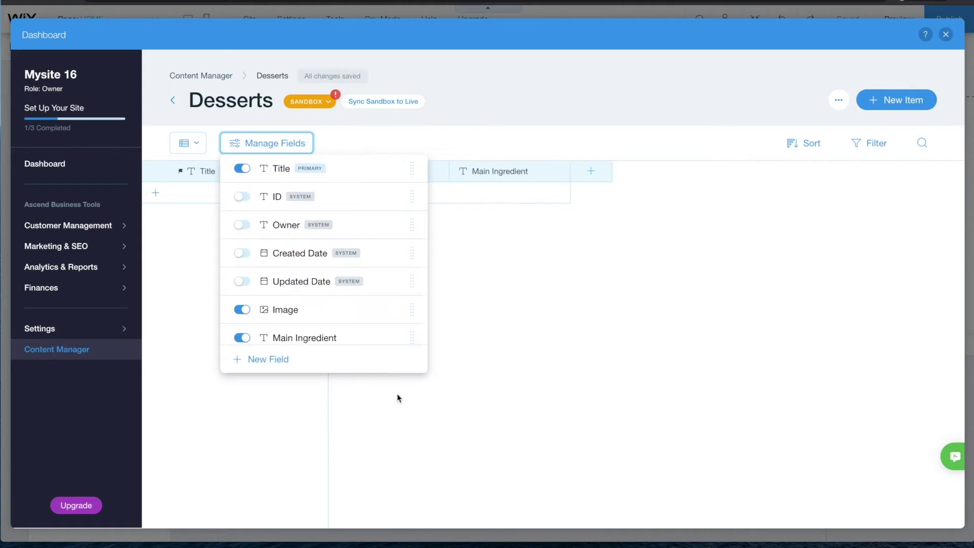
left_click(198, 193)
Add a 'Brownies' item with a stock brownies photo and main ingredient 'Chocolate'.
left_click(196, 190)
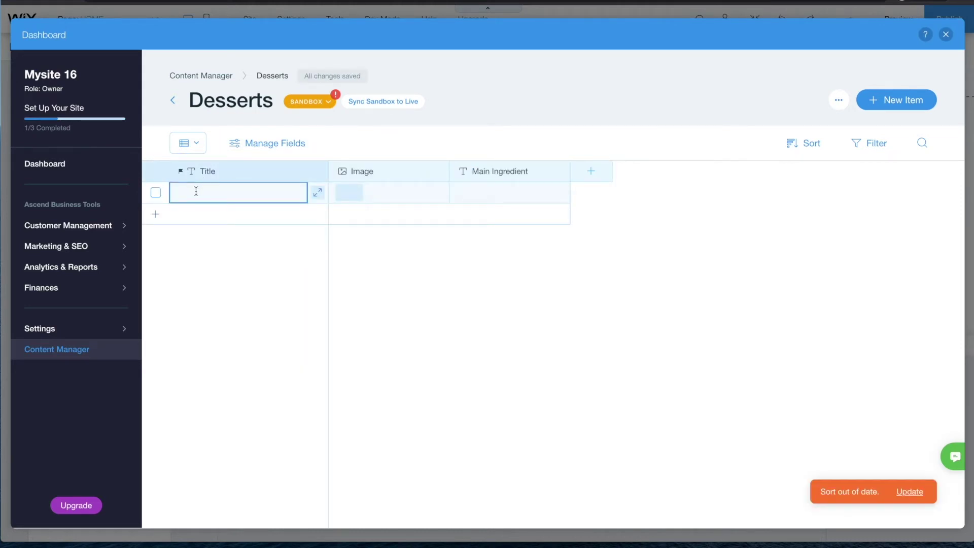
type("Brownies")
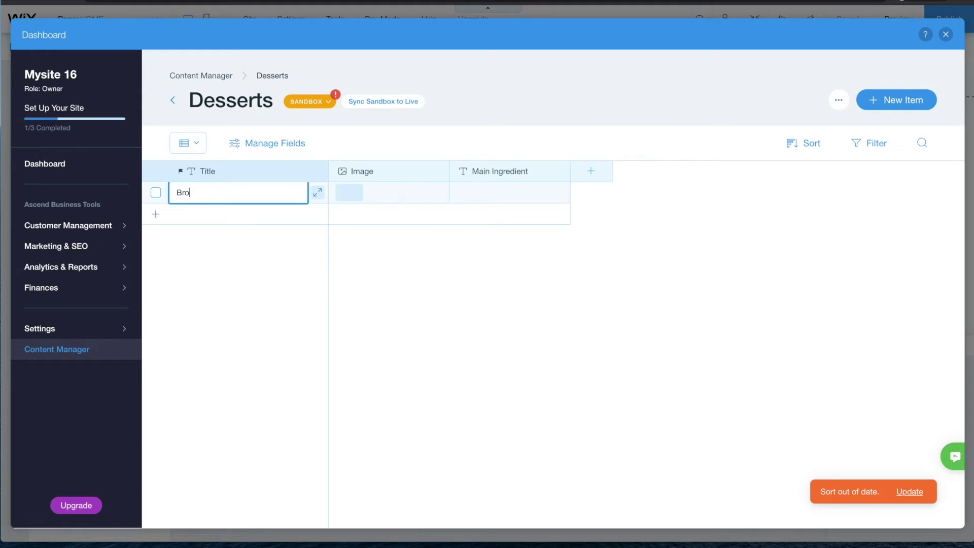
left_click(349, 193)
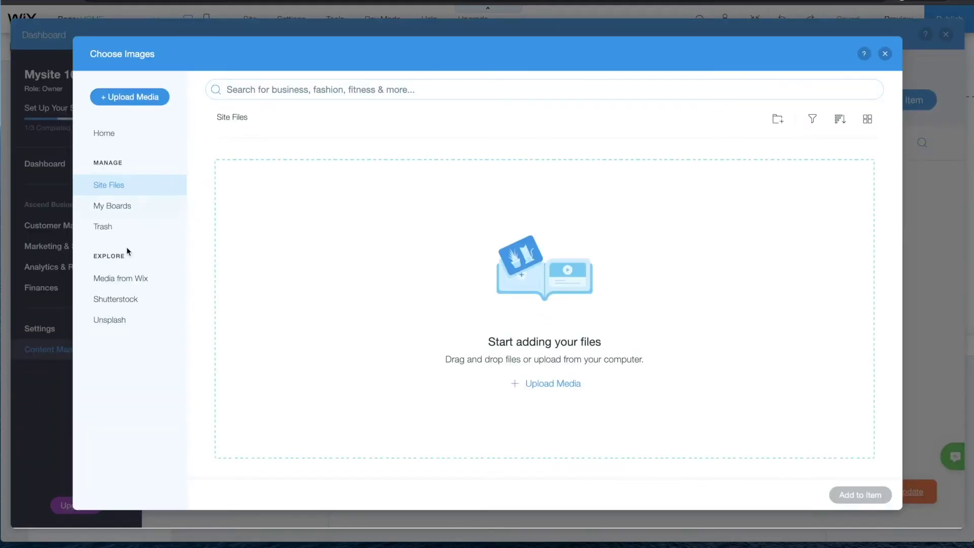
left_click(121, 279)
left_click(264, 89)
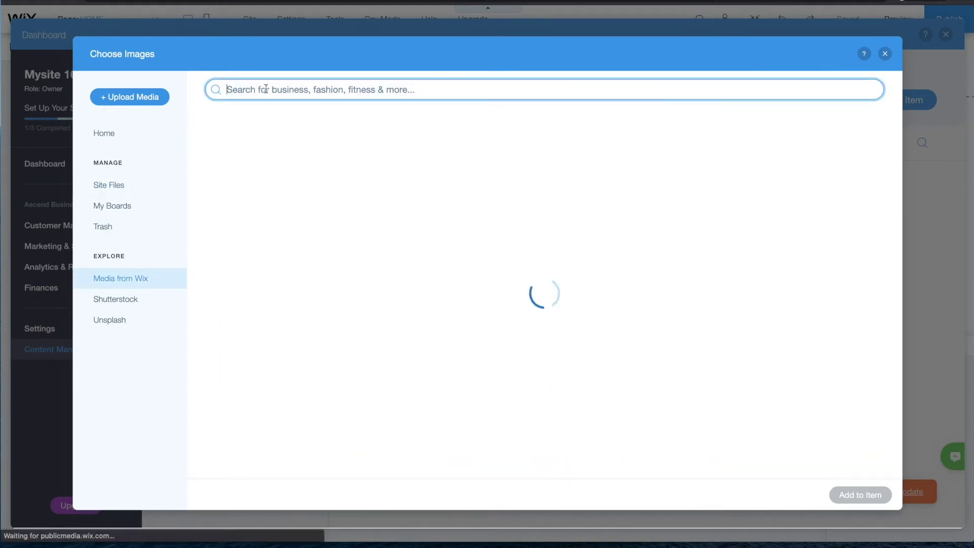
type("brownies")
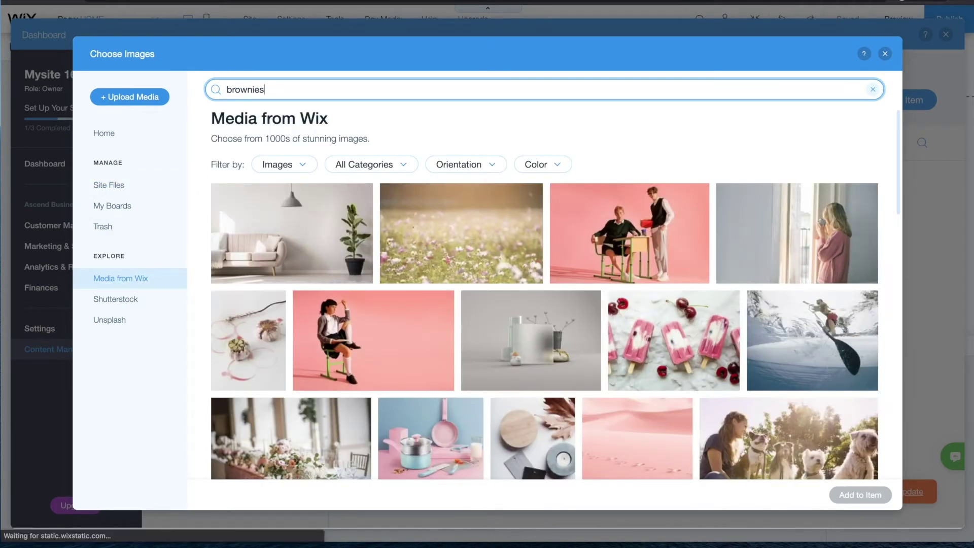
key("Return")
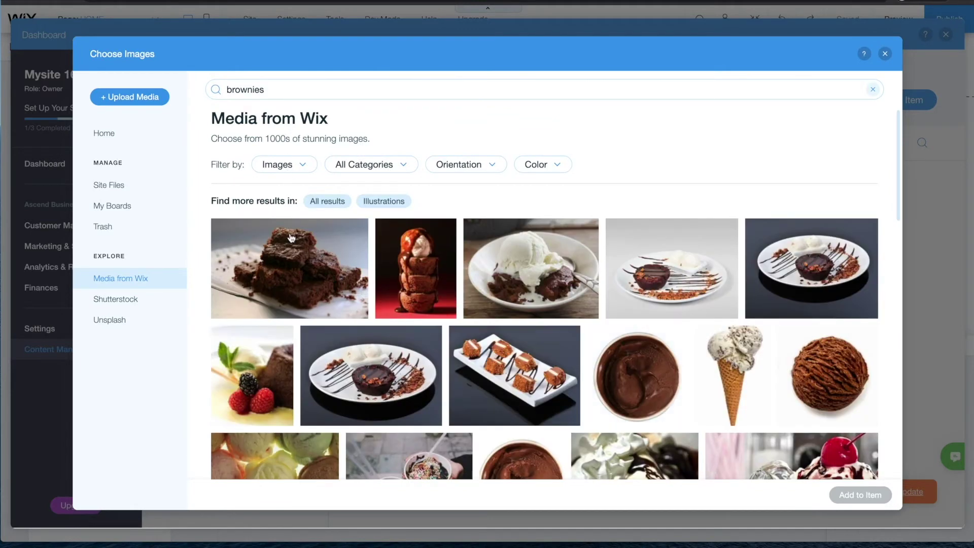
double_click(292, 237)
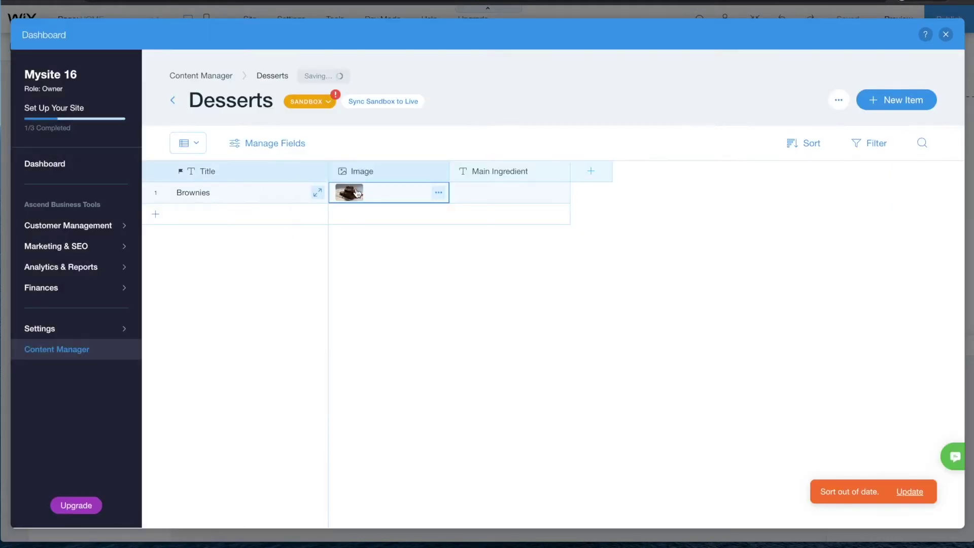
left_click(483, 195)
type("Choco")
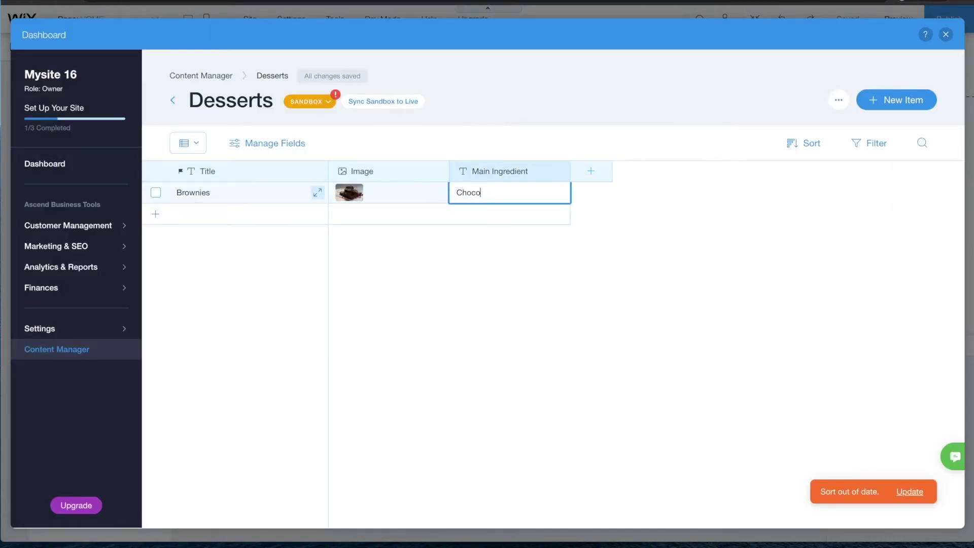
type("late")
Add an 'Ice Cream' item with a stock ice cream photo and main ingredient 'Cream'.
left_click(283, 213)
type("Ice Cream")
key("Tab")
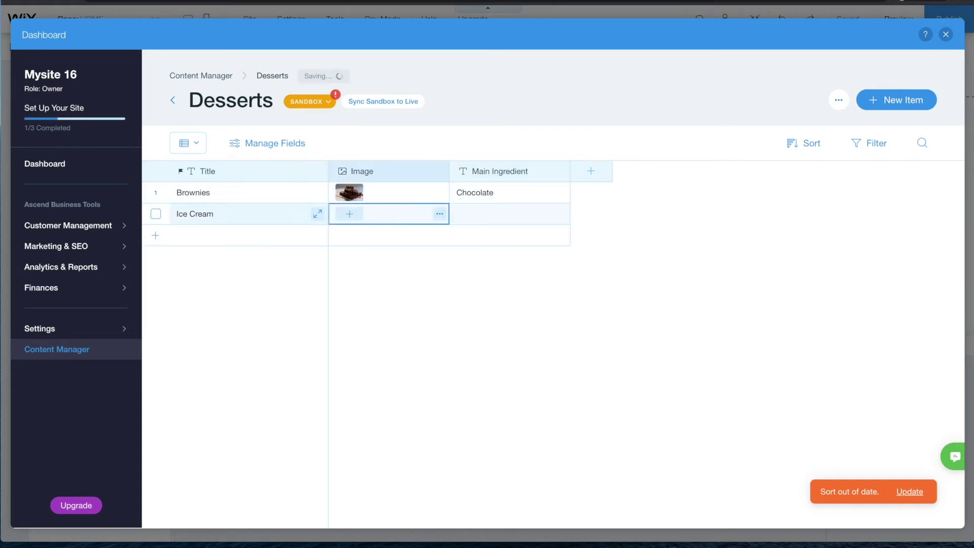
left_click(350, 214)
left_click(130, 279)
type("Ice Cream")
key("Return")
double_click(284, 269)
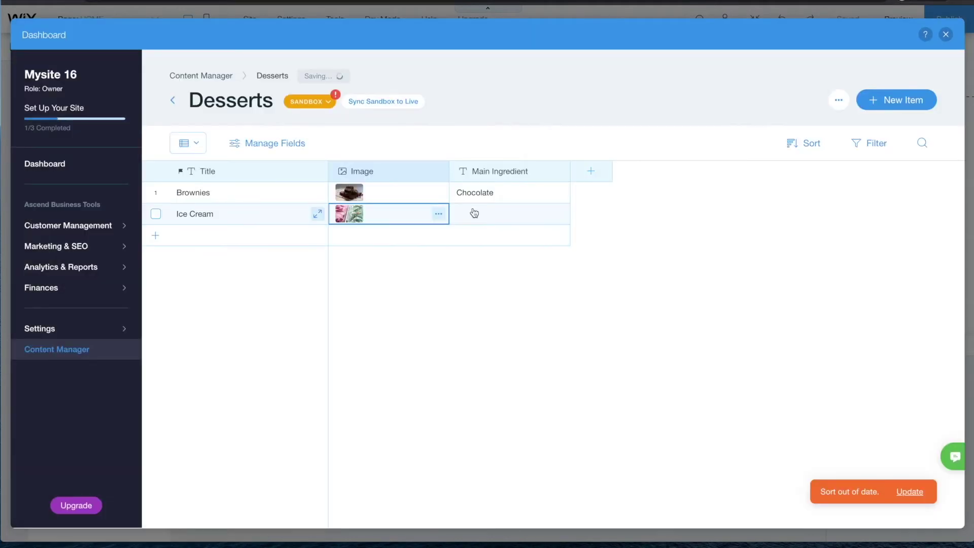
left_click(474, 213)
type("Cream")
Add a 'Birthday Cake' item with a stock cake photo and main ingredient 'Love'.
left_click(155, 235)
type("Birthday Cake")
key("Tab")
left_click(389, 234)
left_click(130, 279)
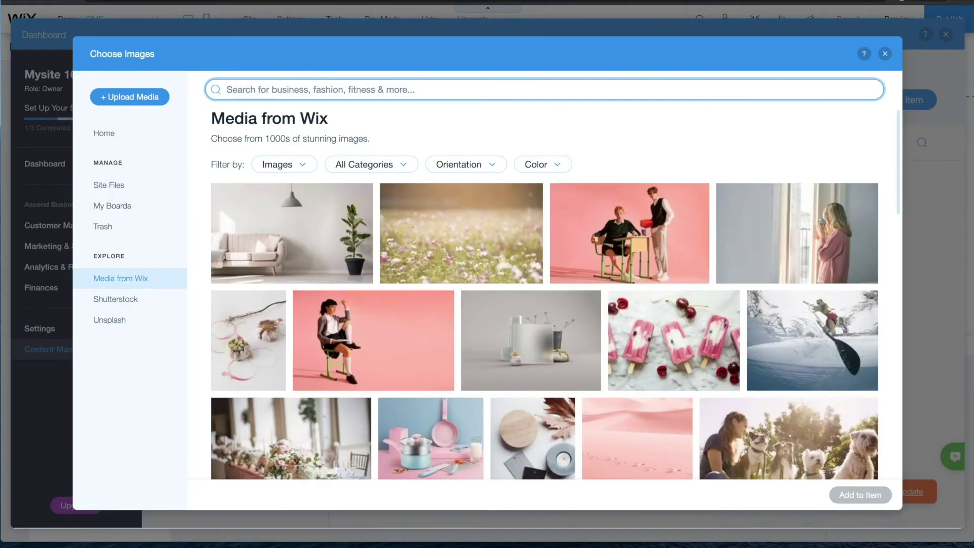
type("Birthday Cake")
key("Return")
double_click(277, 255)
left_click(503, 235)
type("Love")
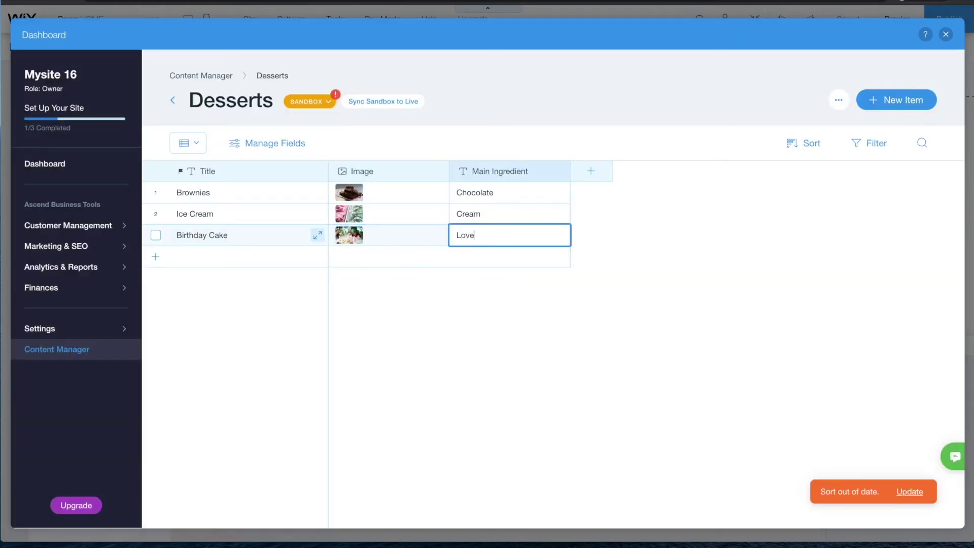
left_click(946, 34)
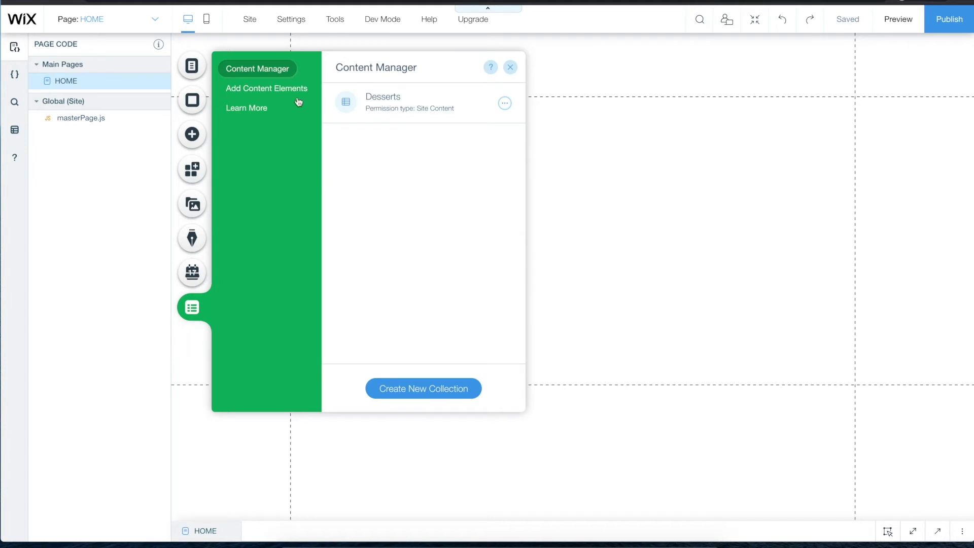
Add a dataset to the HOME page, save with Ctrl+S, and preview the site.
left_click(256, 90)
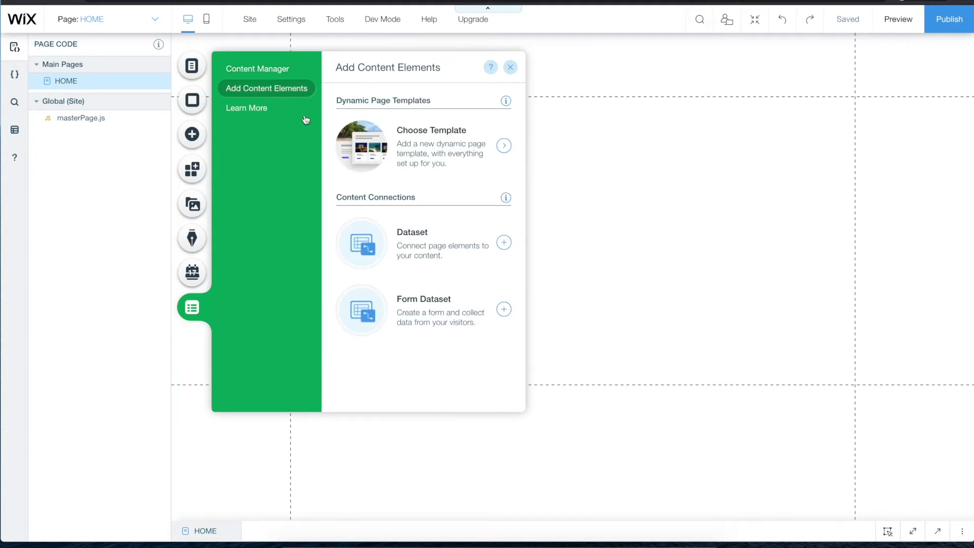
left_click(421, 254)
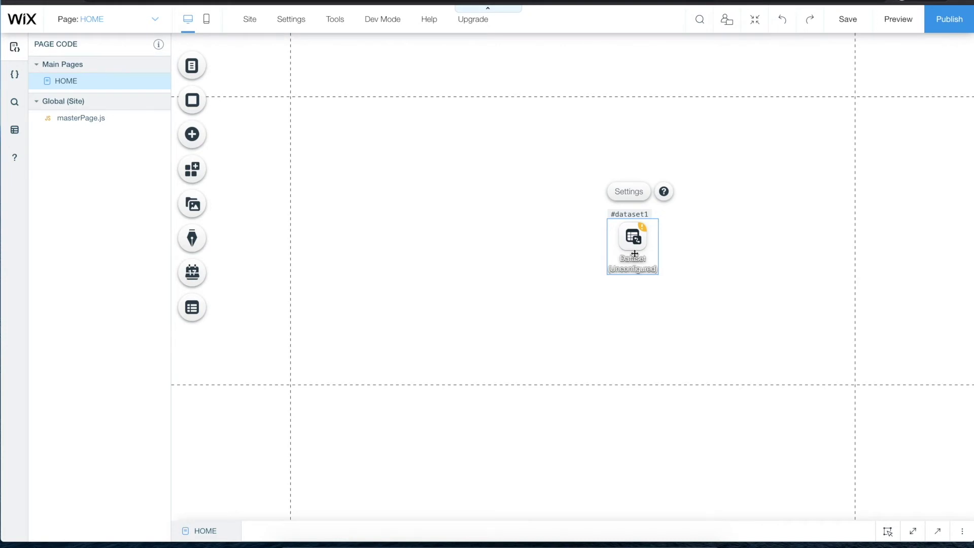
key("ctrl+s")
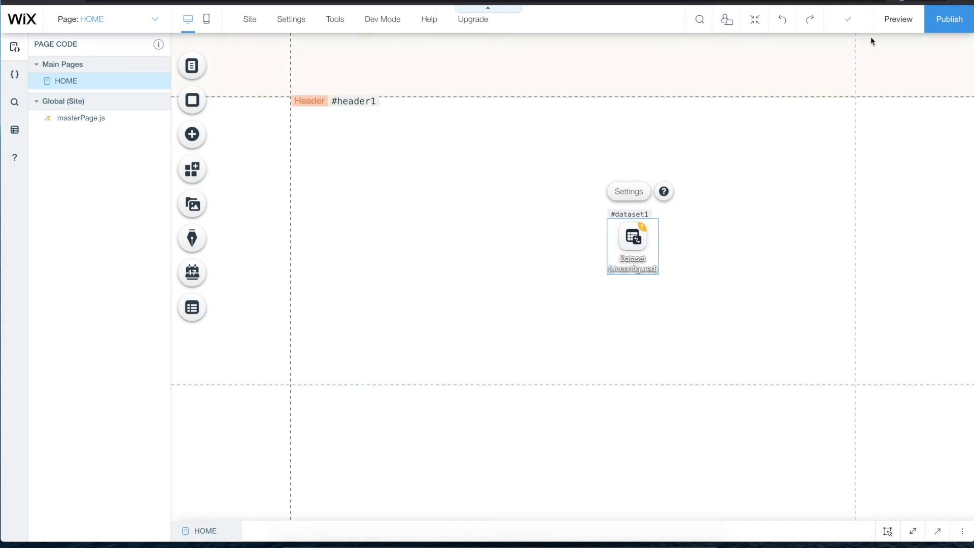
left_click(890, 21)
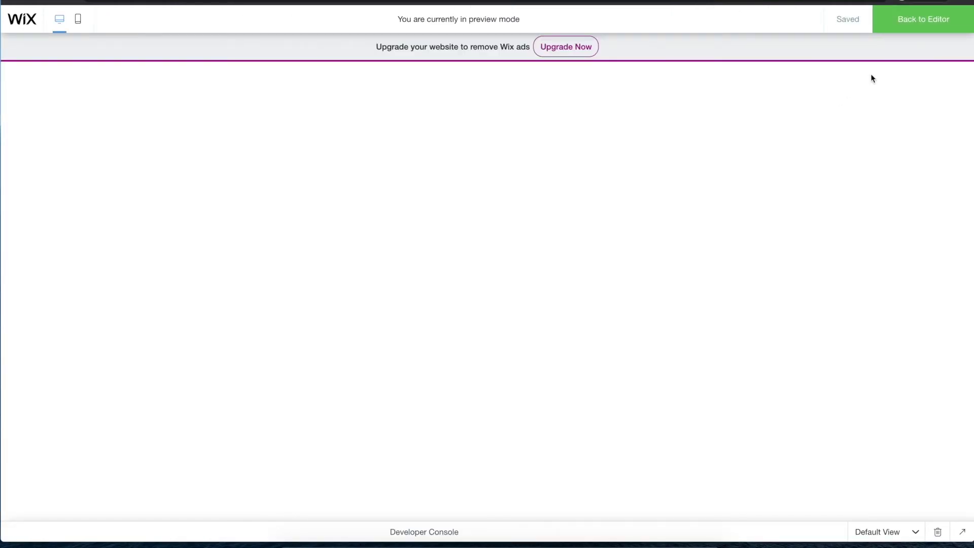
left_click(910, 24)
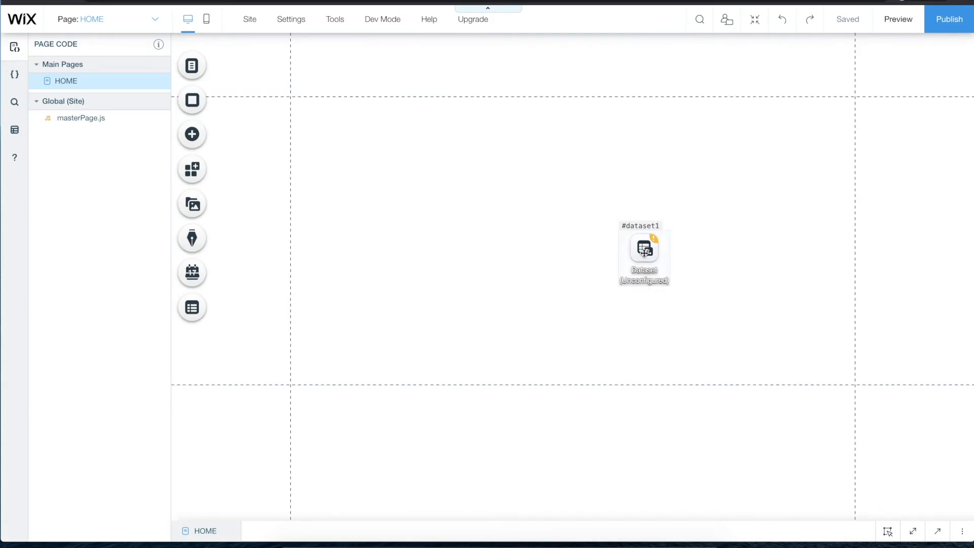
In dataset1's settings, connect it to the Desserts collection.
left_click(645, 252)
left_click(641, 203)
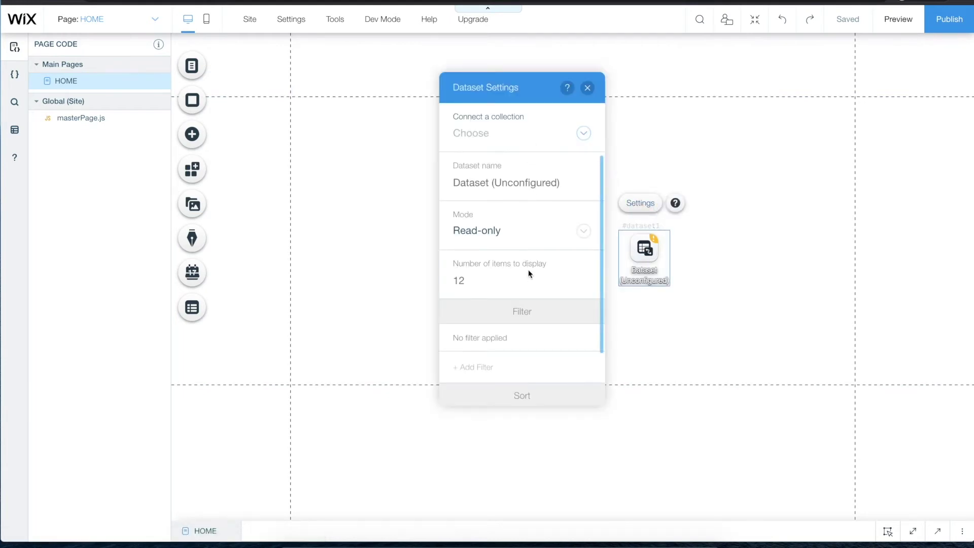
scroll(531, 279, "down", 2)
scroll(531, 279, "up", 2)
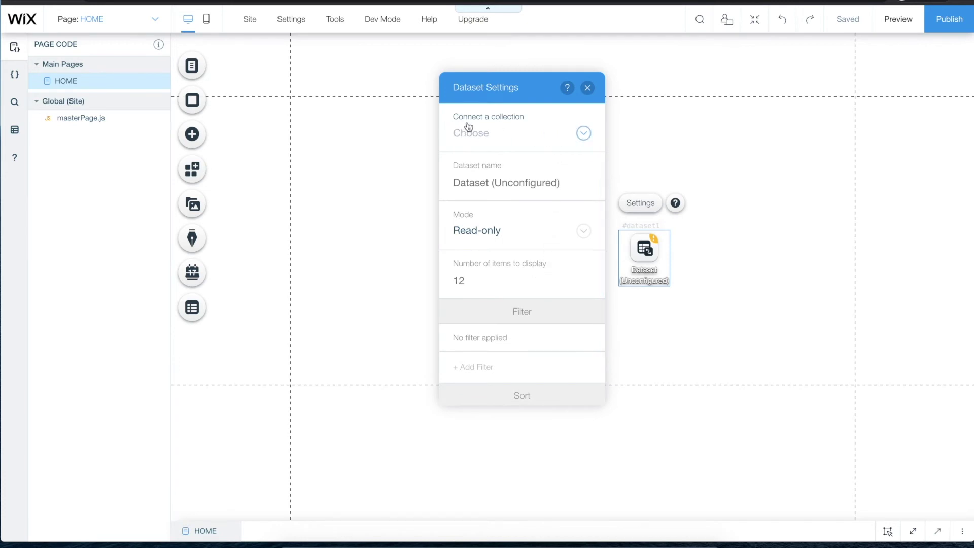
left_click(584, 134)
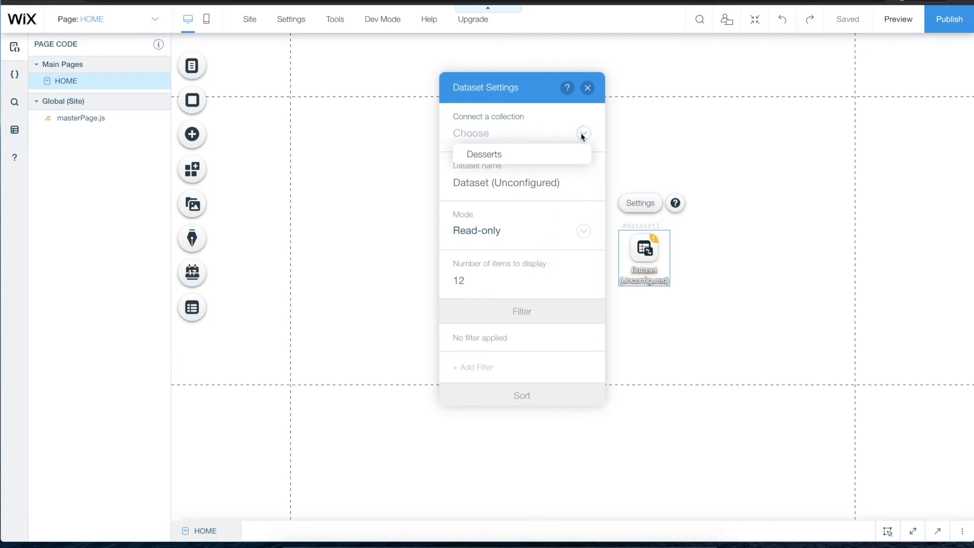
left_click(482, 154)
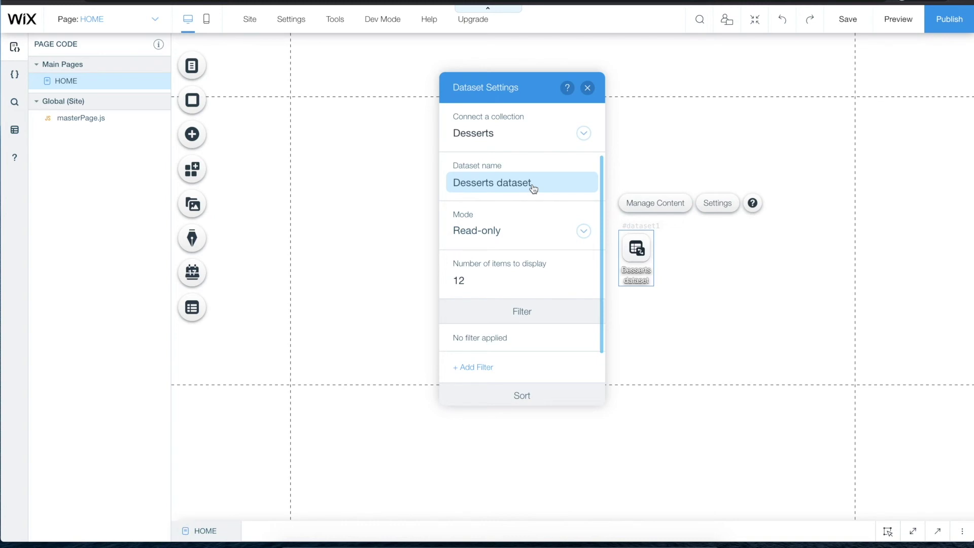
left_click(584, 232)
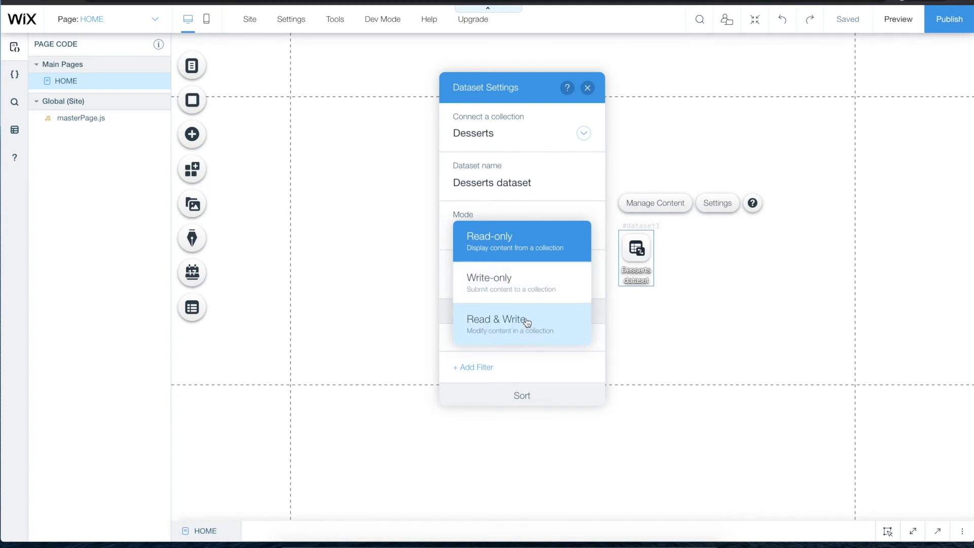
Keep the Desserts dataset in Read-only mode and close Dataset Settings.
left_click(502, 239)
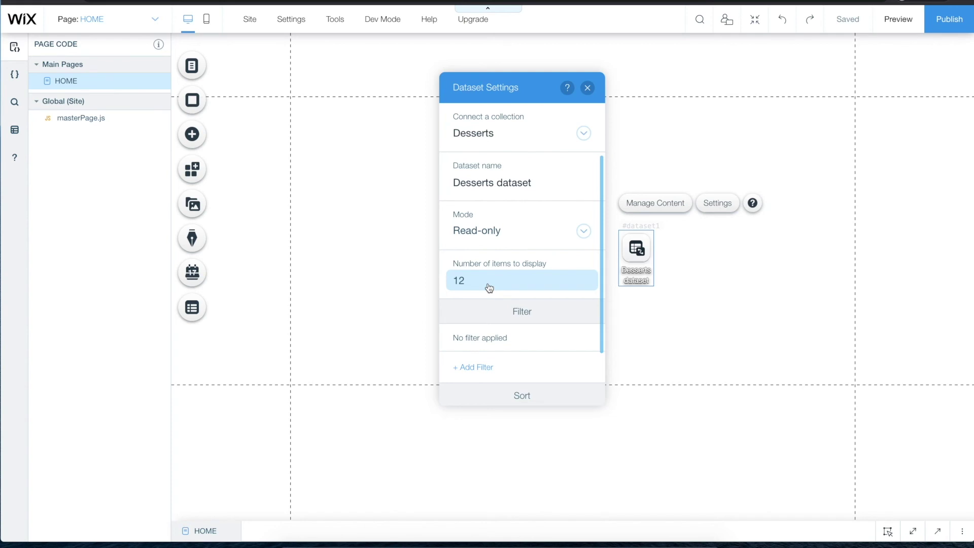
scroll(489, 287, "down", 2)
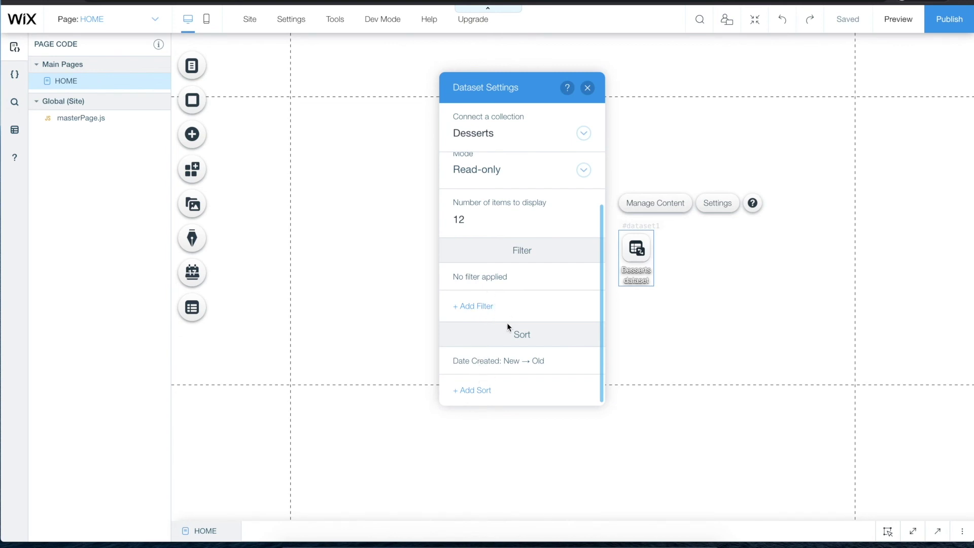
left_click(588, 89)
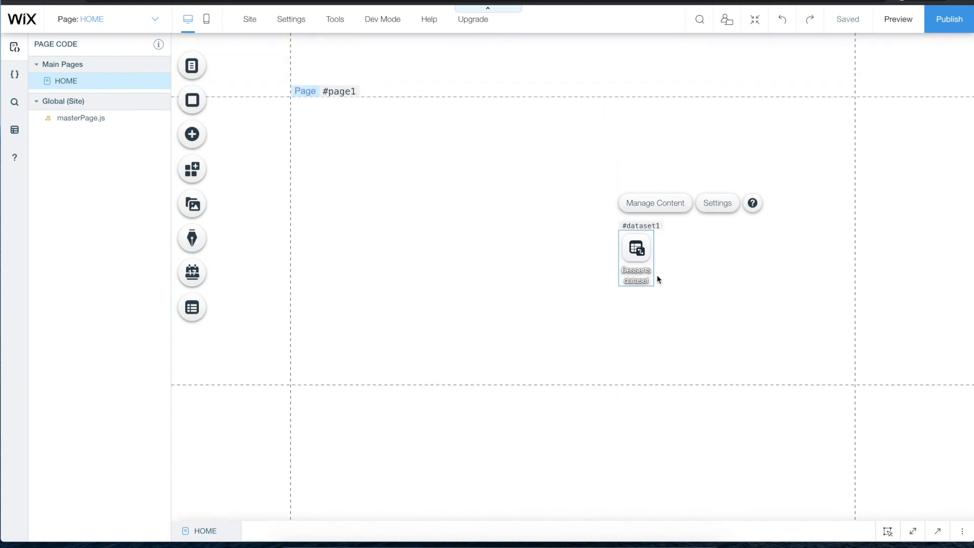